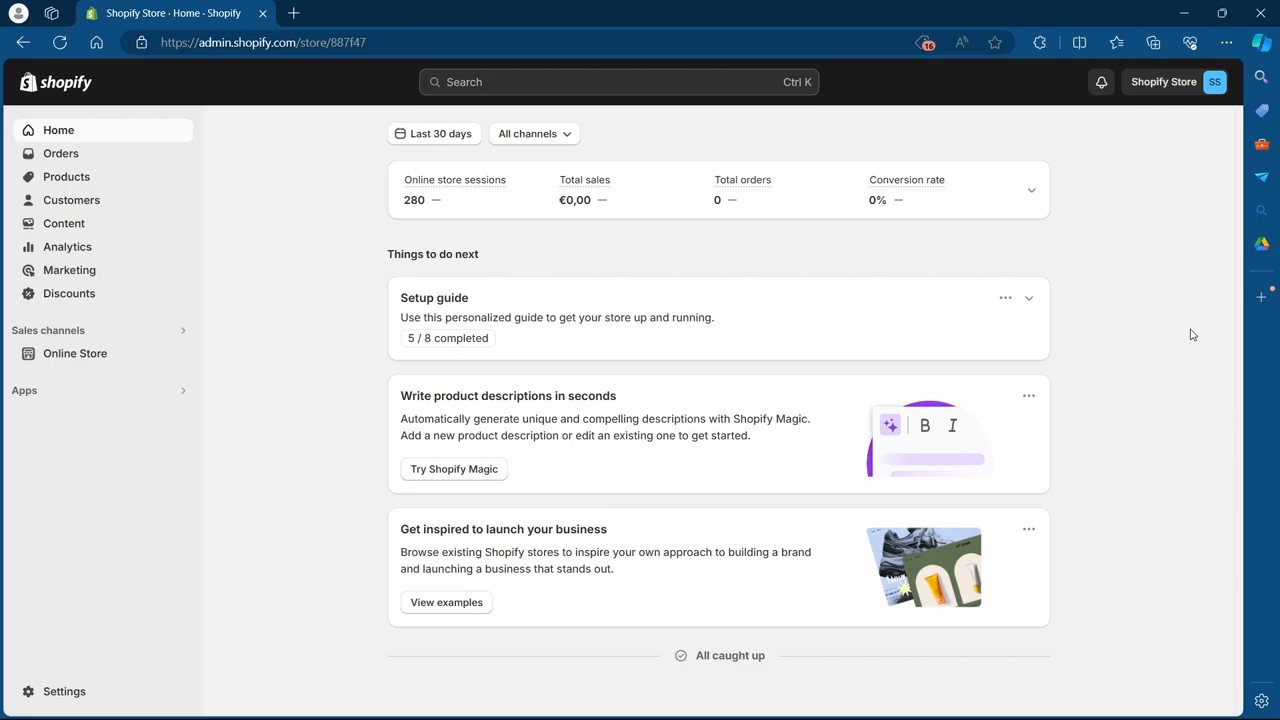
# - Go to Online Store under Sales channels to reach the Themes page
pyautogui.click(85, 356)
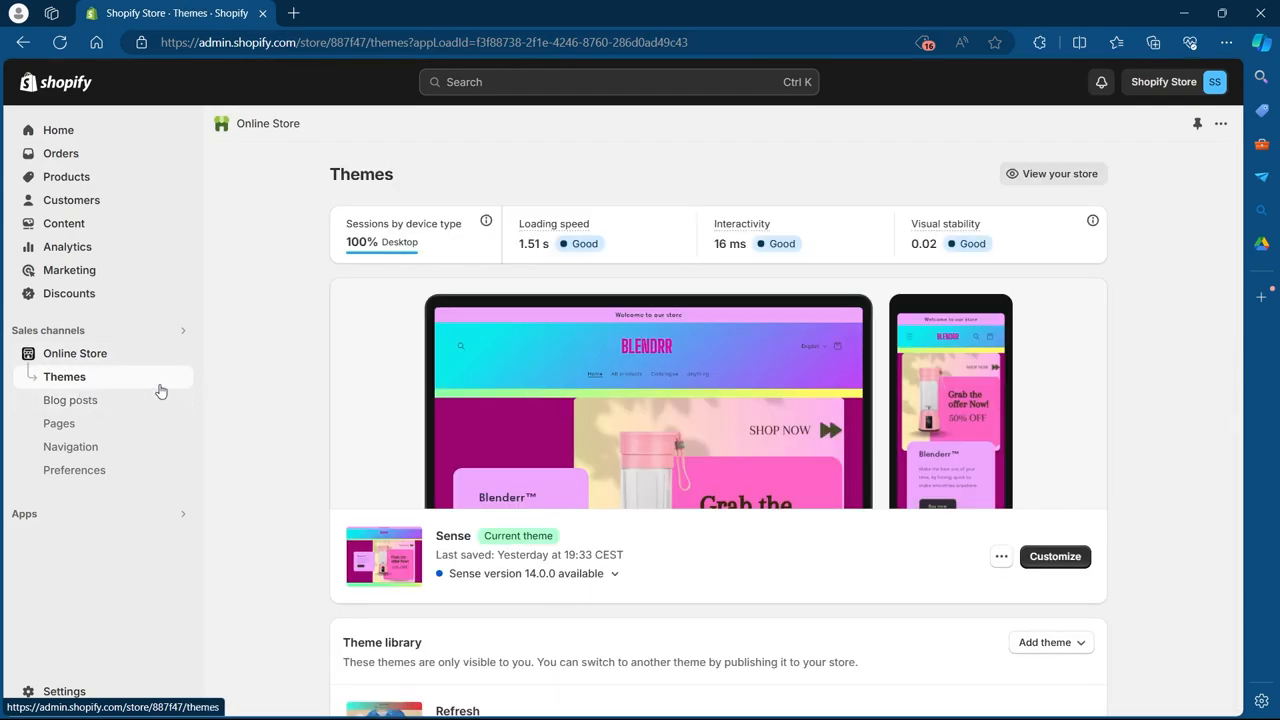
# - Go to Navigation and bring up the live storefront in a second tab for reference
pyautogui.click(71, 446)
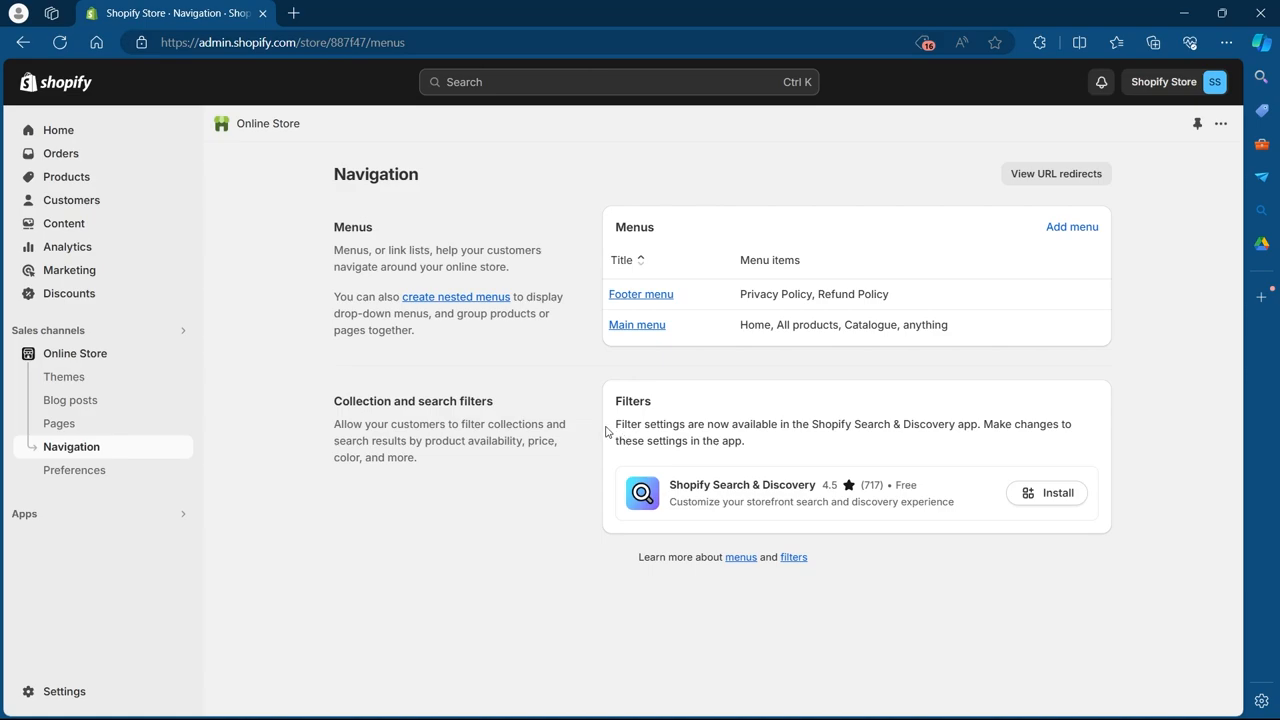
pyautogui.middleClick(642, 330)
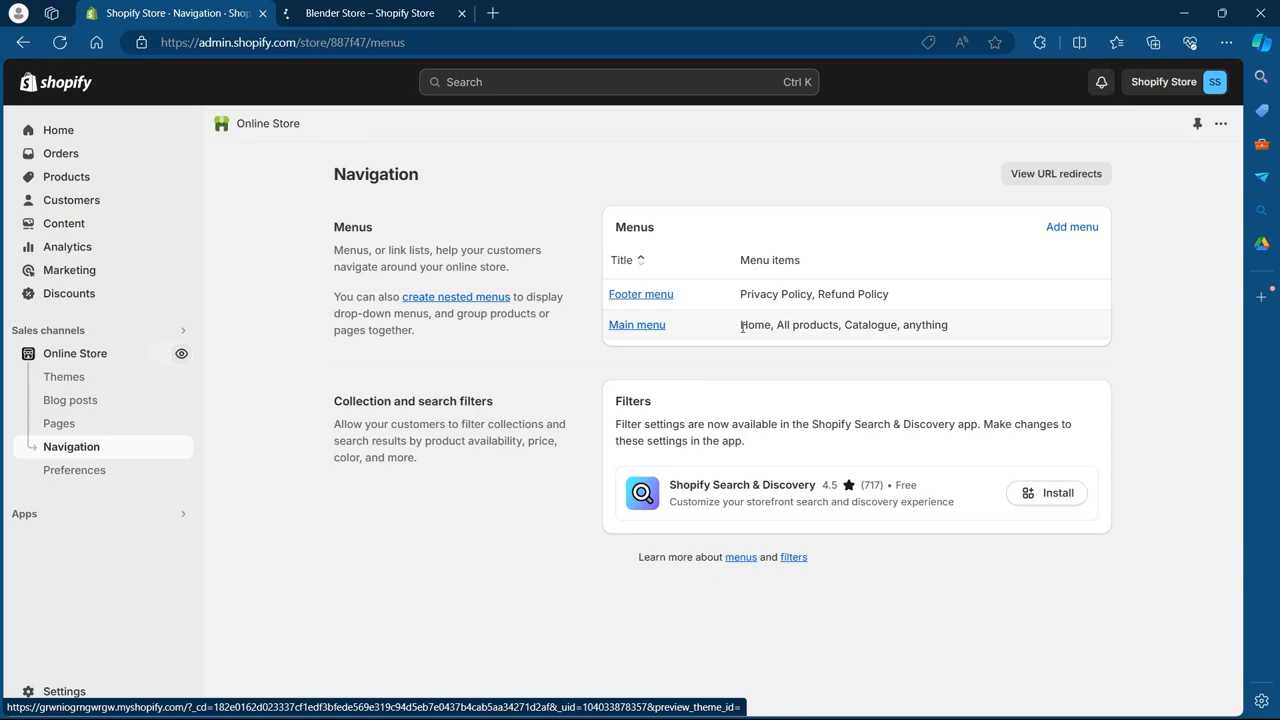
pyautogui.hotkey('ctrl', 'Tab')
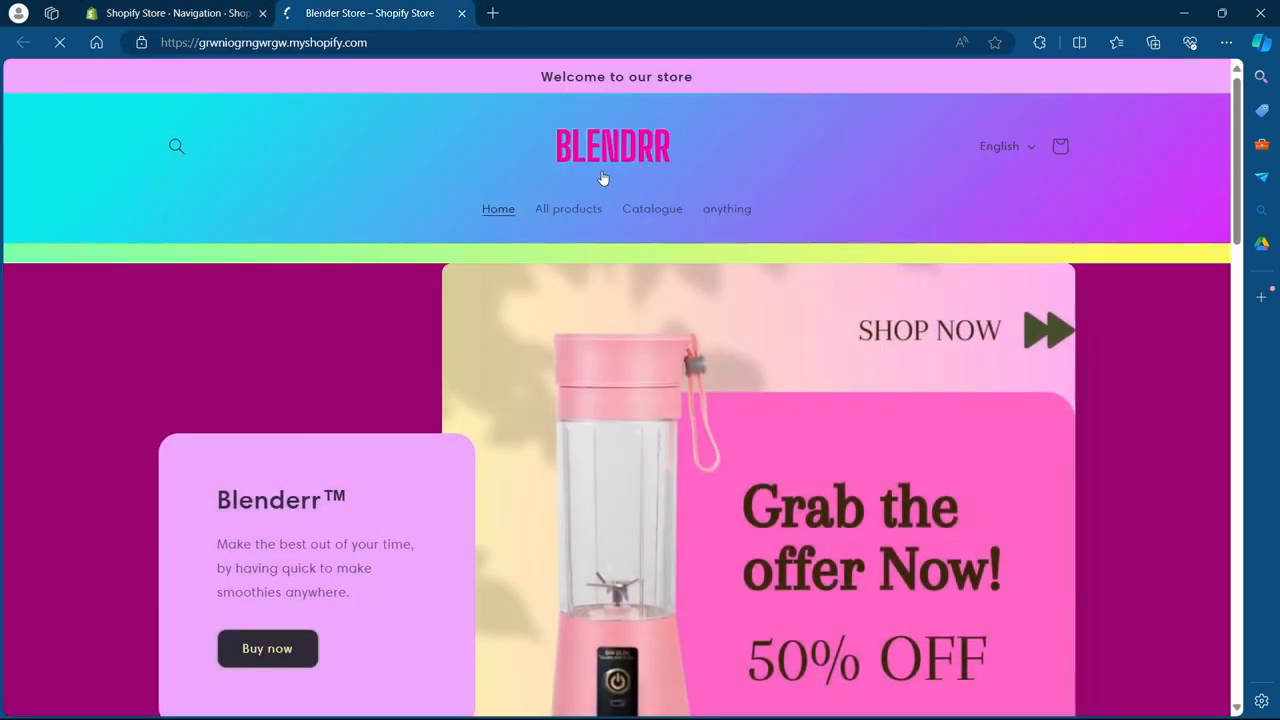
pyautogui.hotkey('ctrl', '+')
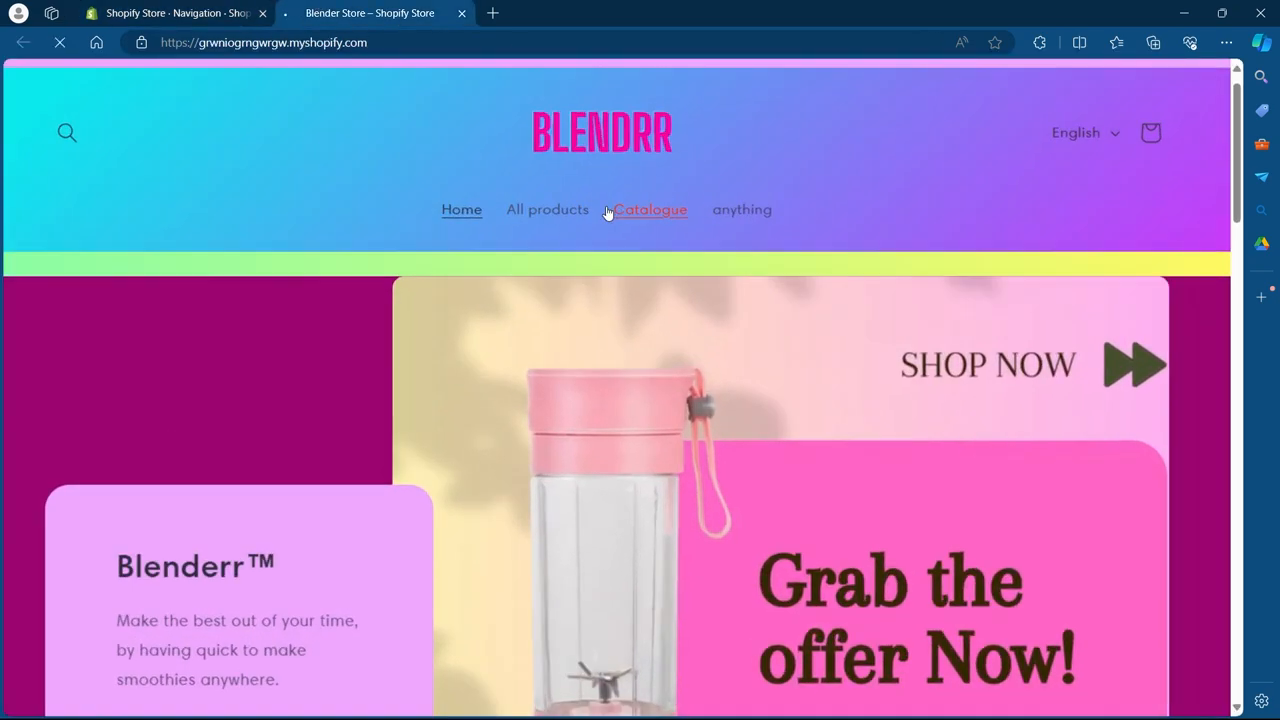
pyautogui.hotkey('ctrl', '0')
pyautogui.hotkey('ctrl', 'Tab')
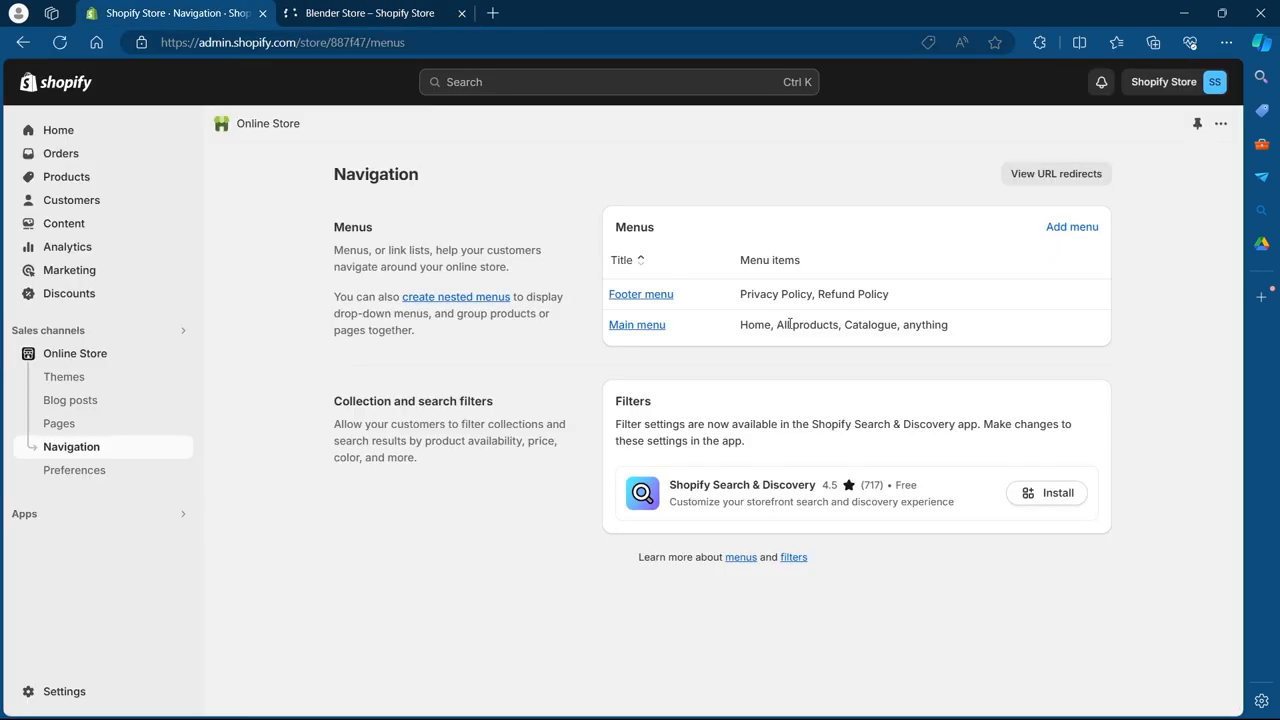
# - Edit the Main menu and compare its items against the storefront's current menu links
pyautogui.click(637, 325)
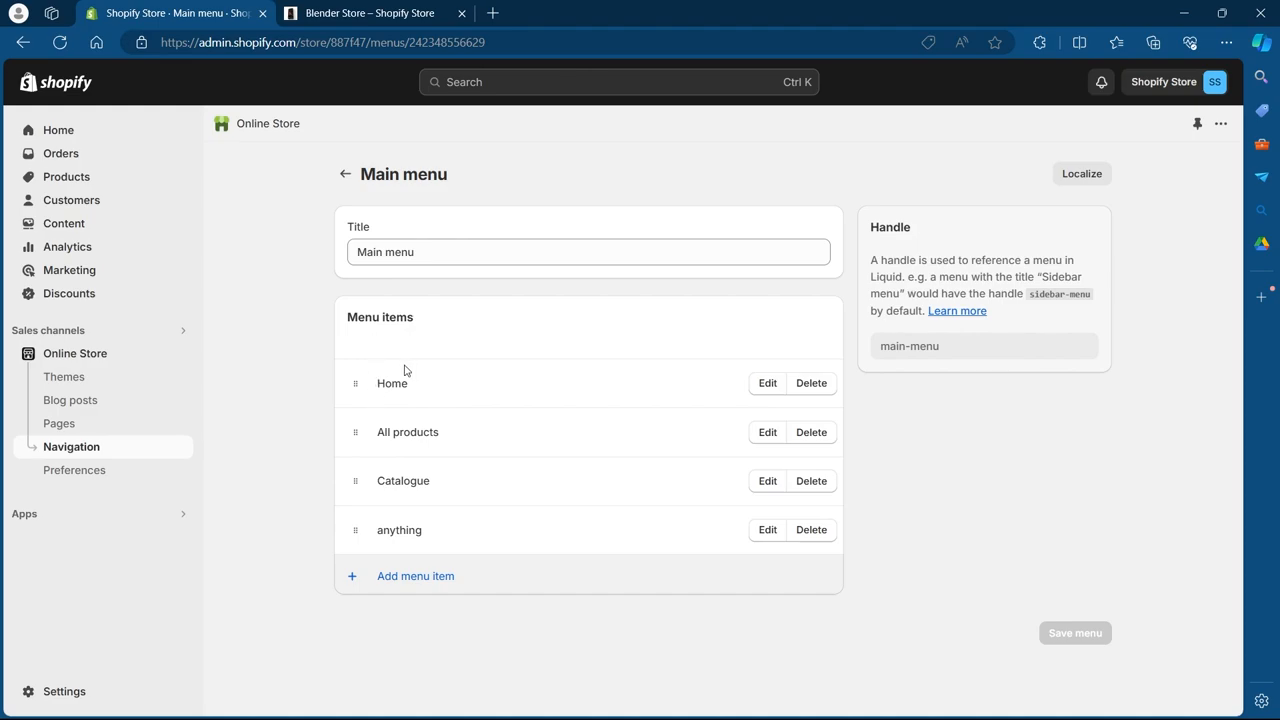
pyautogui.click(352, 12)
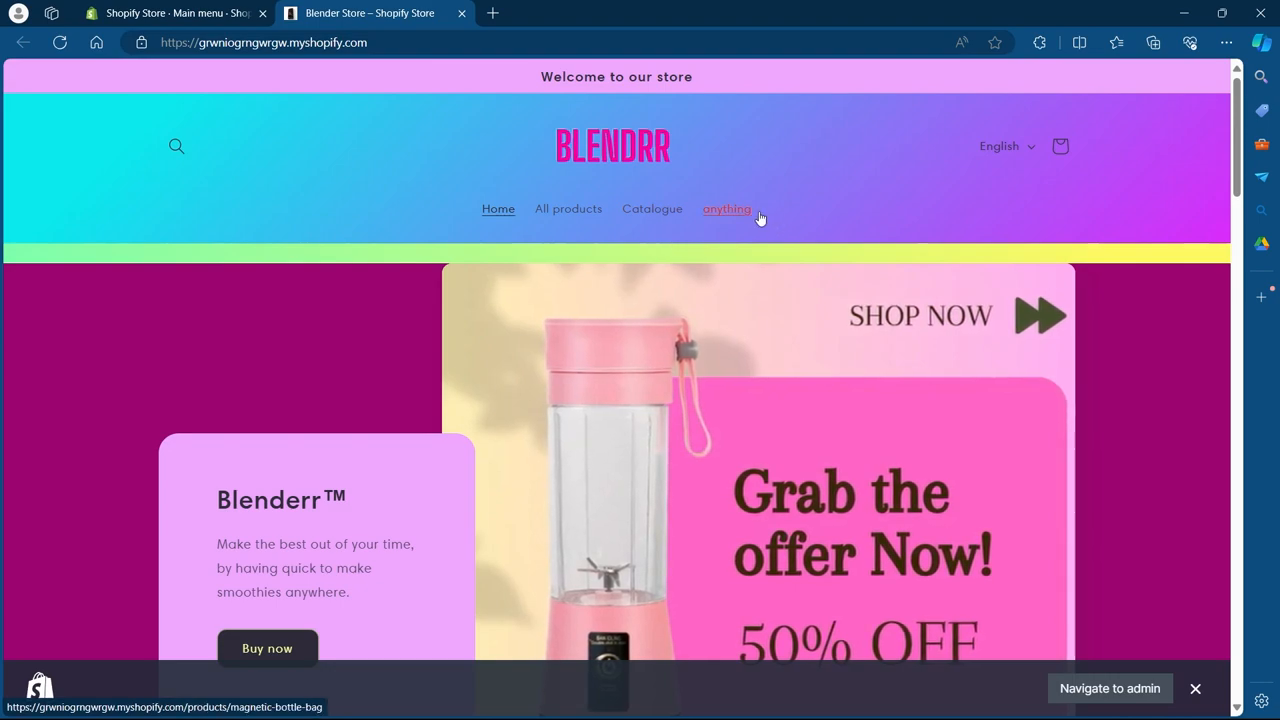
pyautogui.click(200, 12)
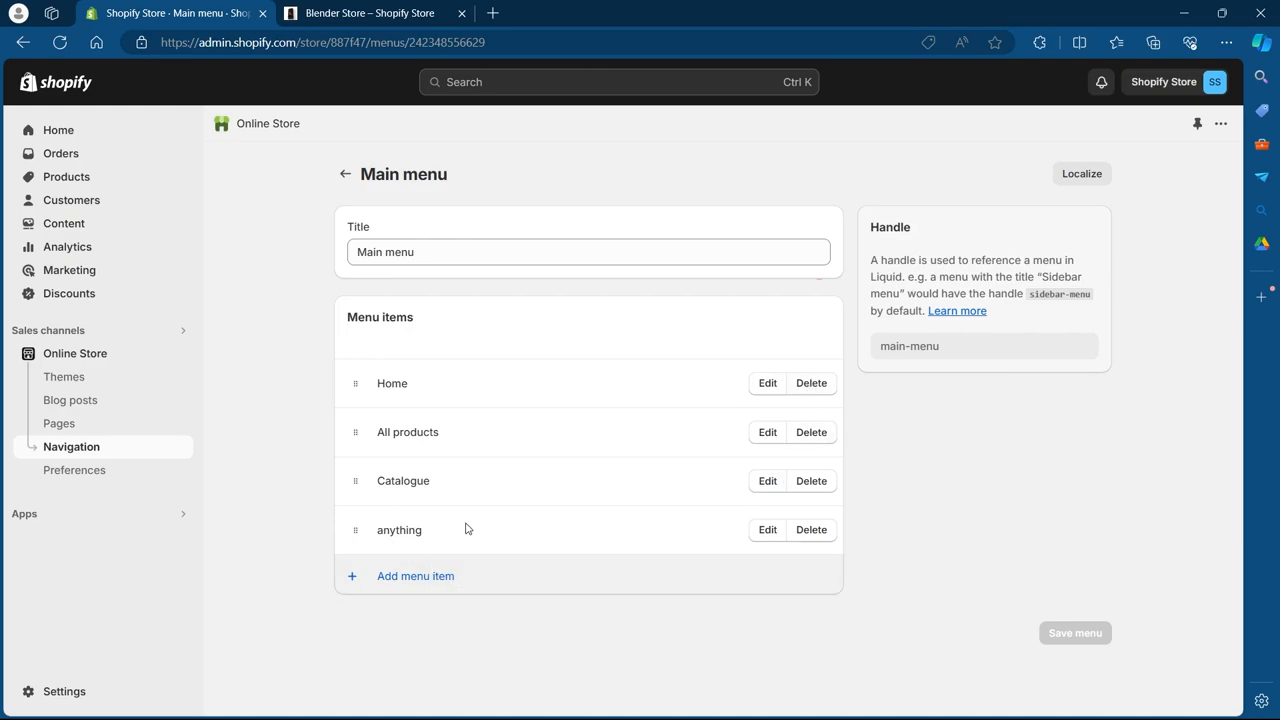
pyautogui.click(388, 13)
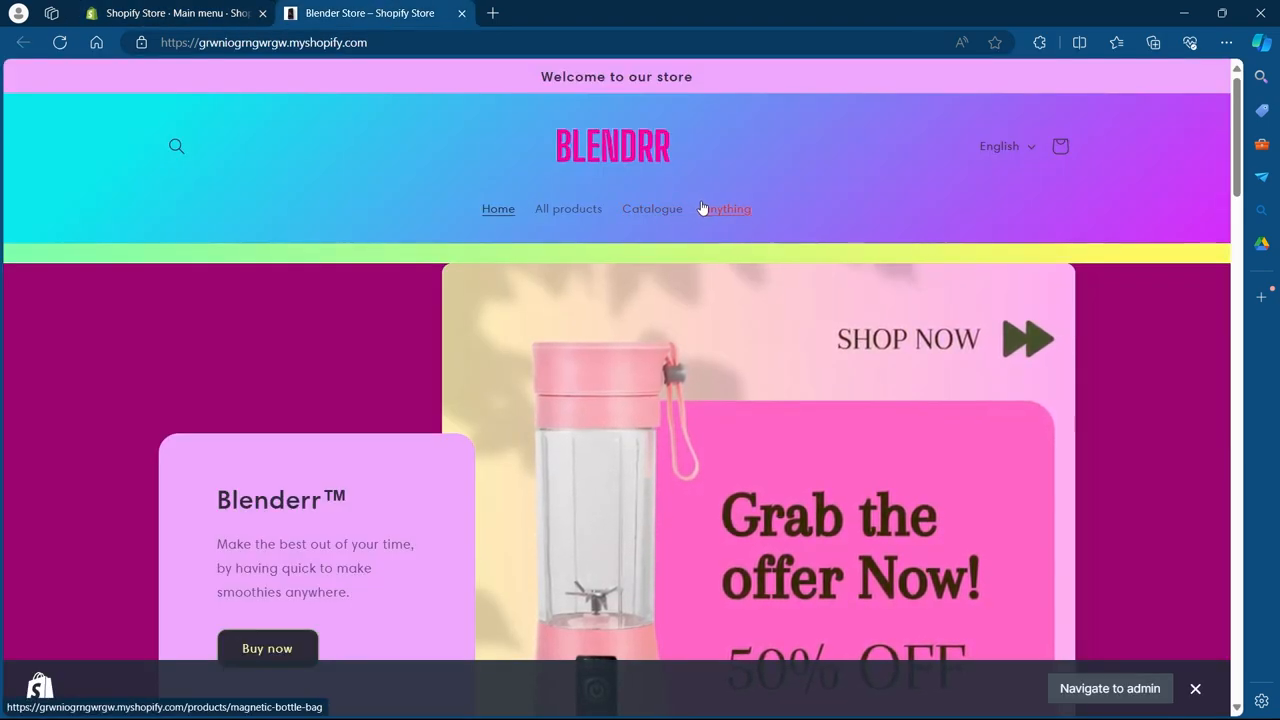
pyautogui.click(170, 13)
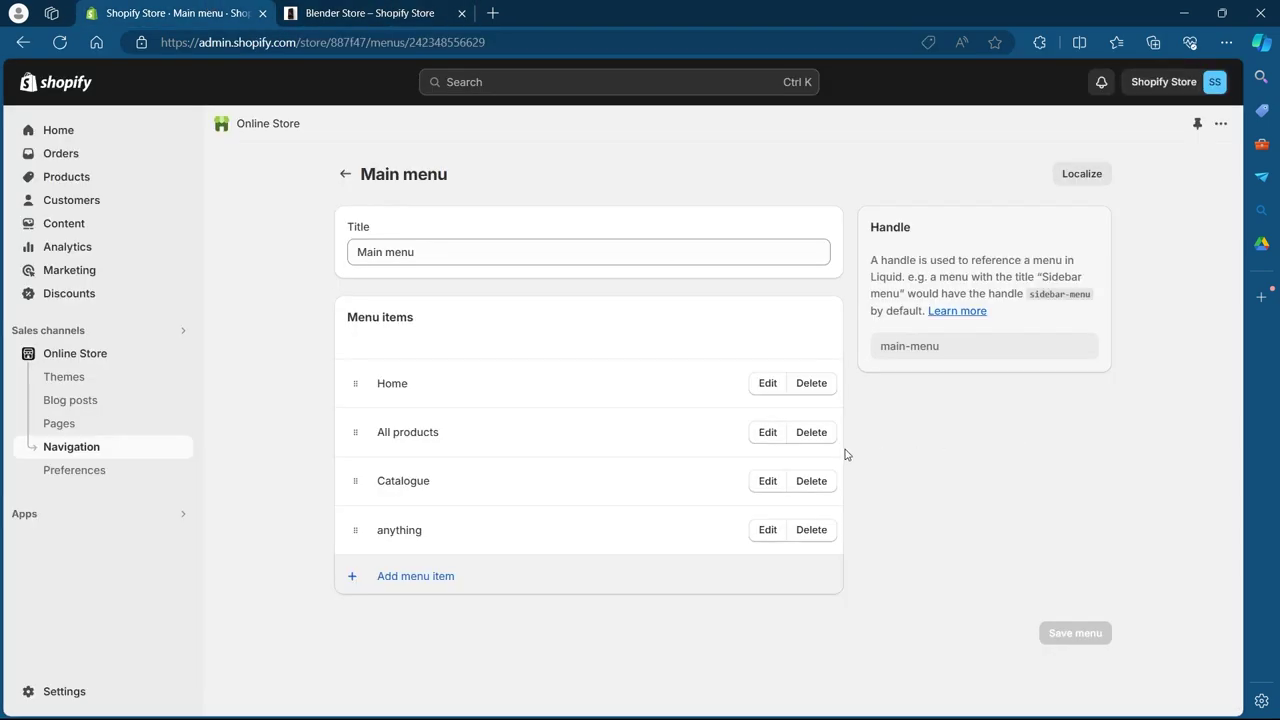
# - Remove the 'anything' item from the Main menu and verify the storefront shows Home, All products, Catalogue
pyautogui.click(811, 530)
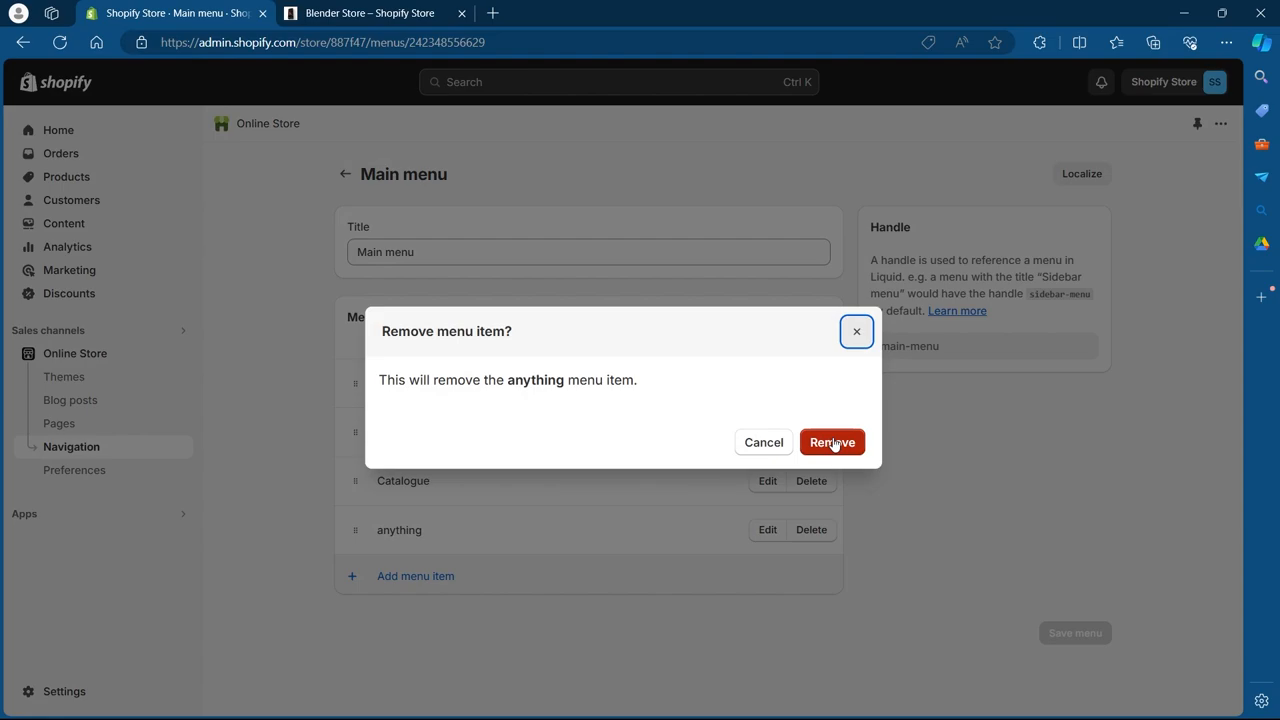
pyautogui.click(832, 442)
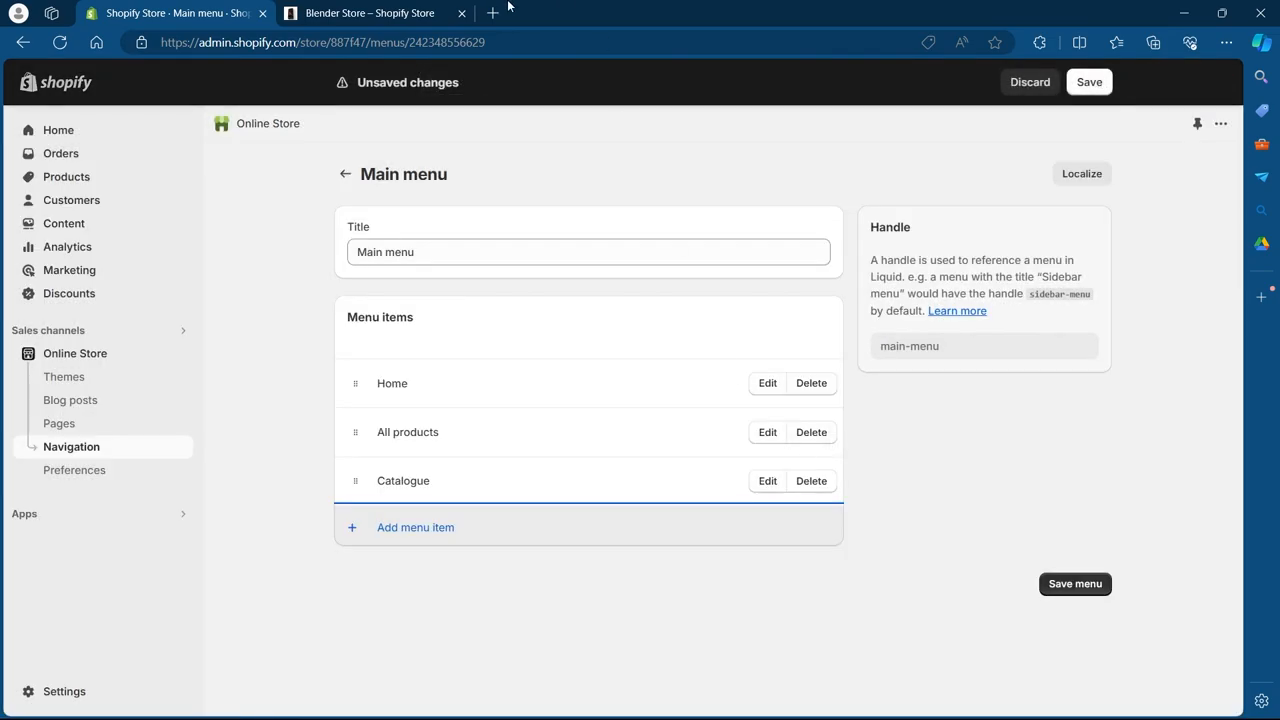
pyautogui.click(370, 13)
pyautogui.click(59, 42)
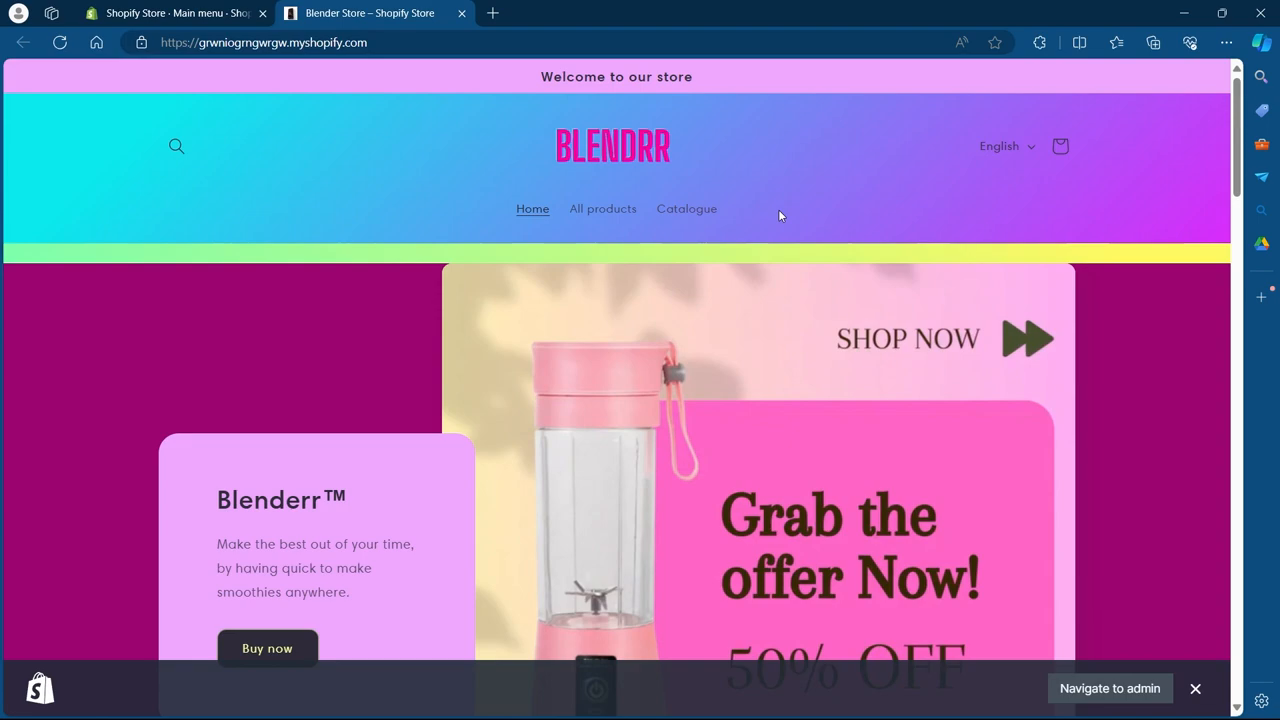
pyautogui.click(170, 13)
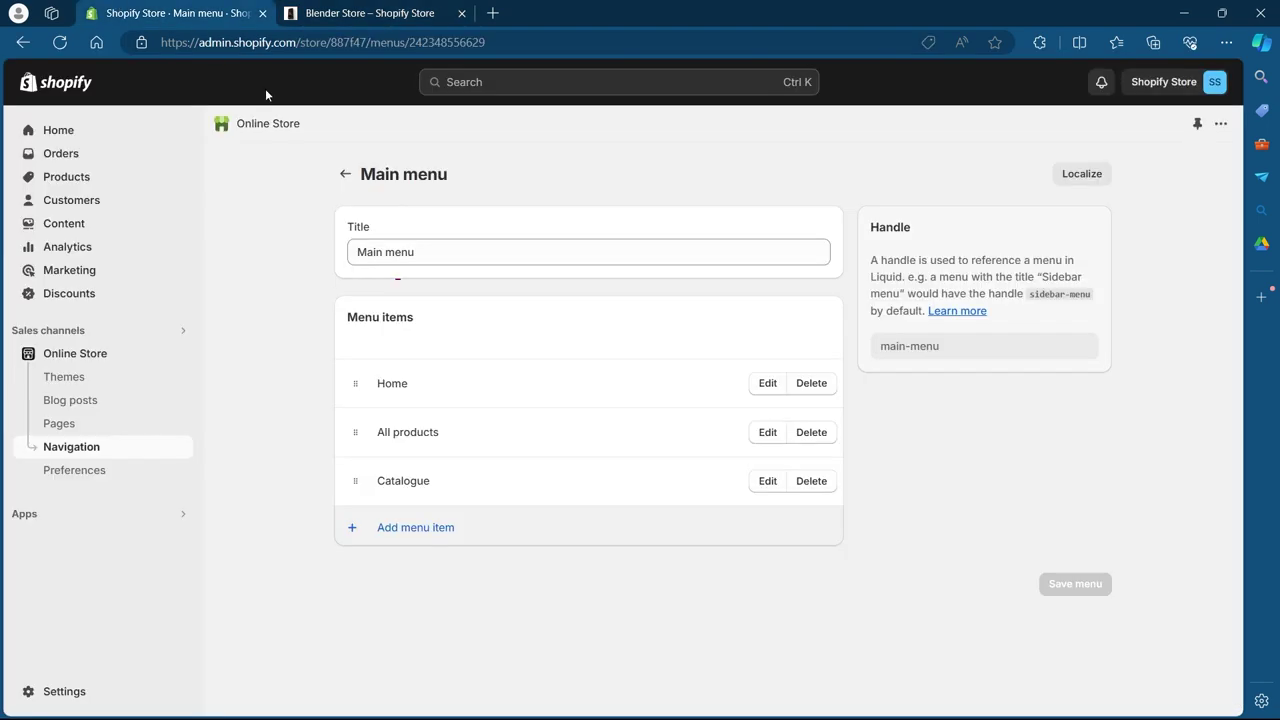
# - Add a 'Magnetic Bottle Bag' menu item linked to that product via Products
pyautogui.click(395, 535)
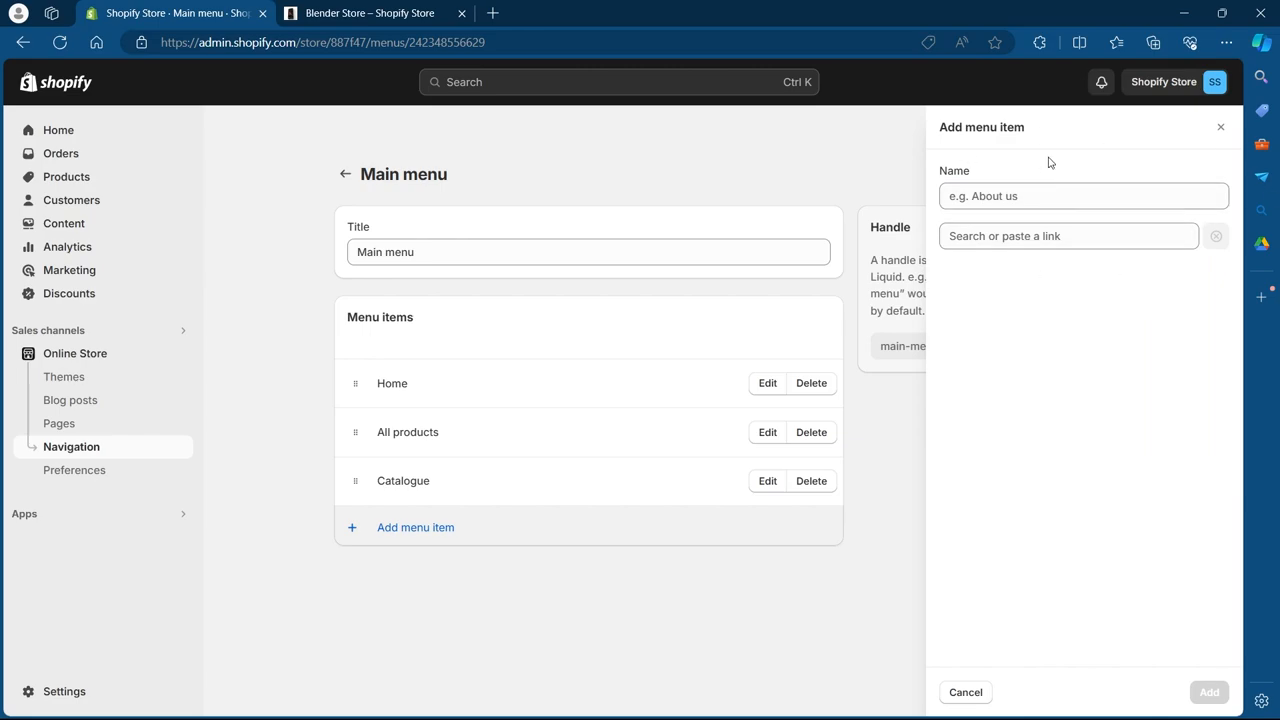
pyautogui.click(1000, 196)
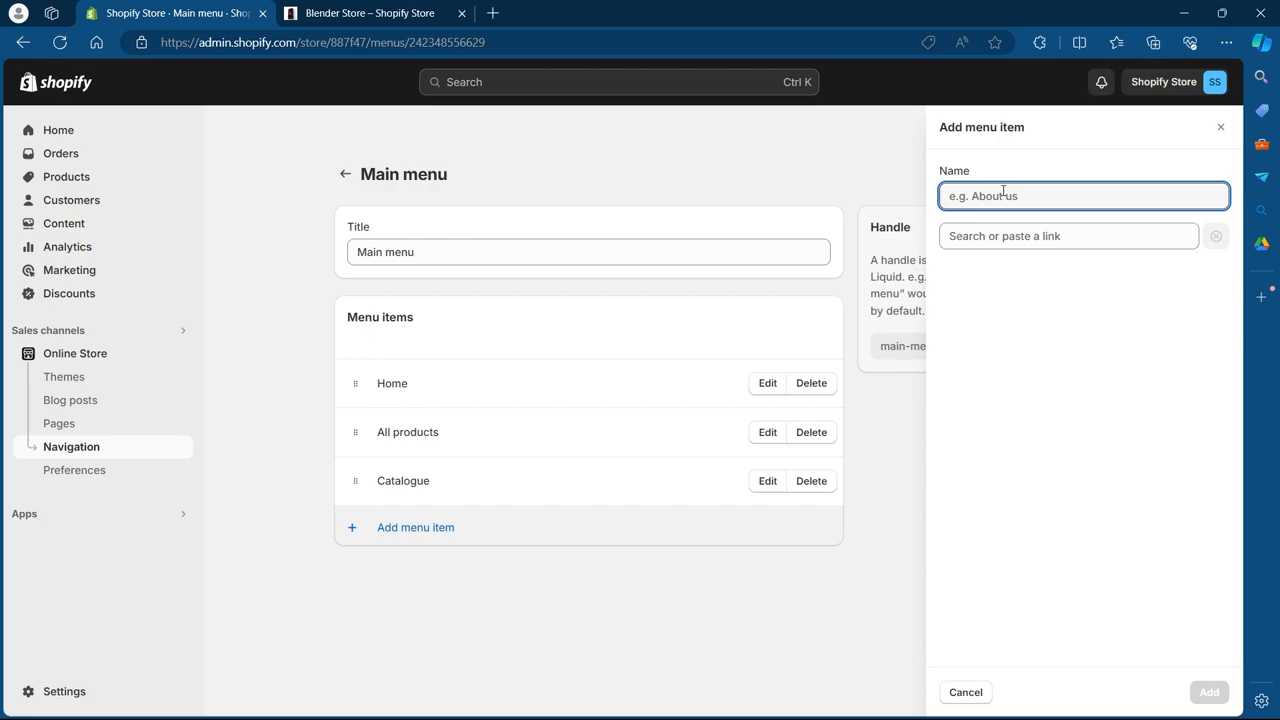
pyautogui.write('Magnetic Bottle Bag')
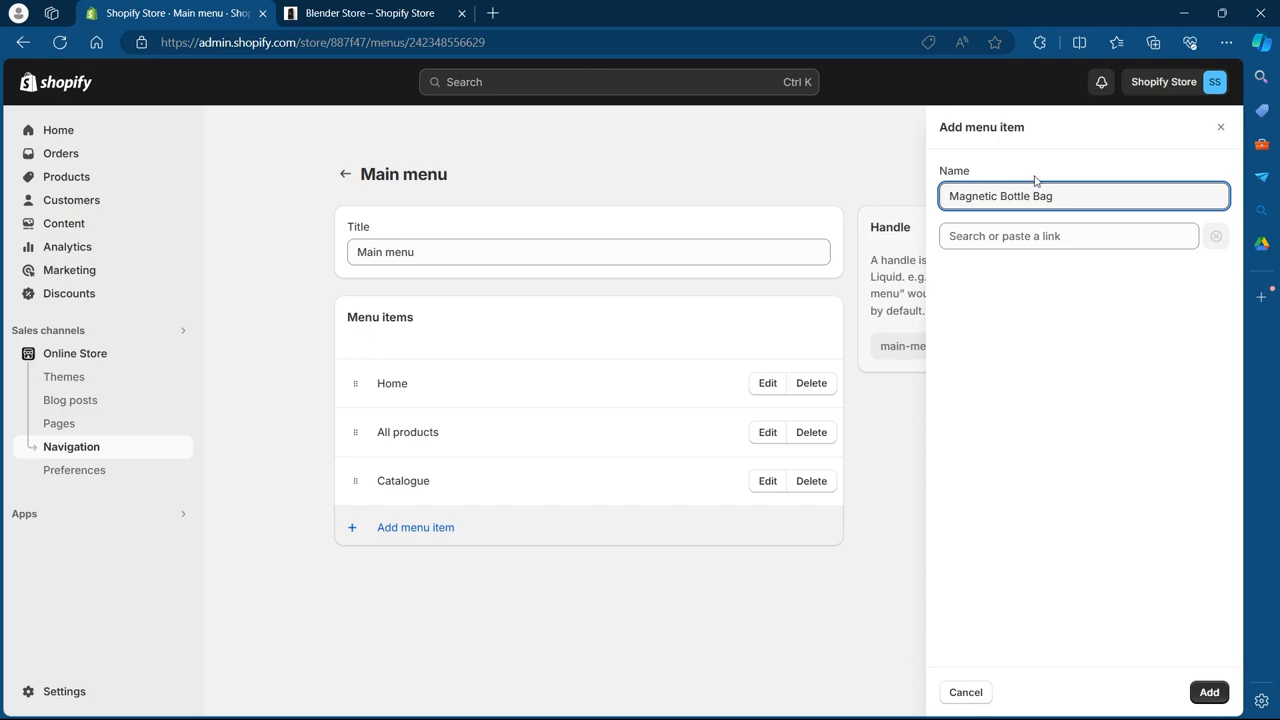
pyautogui.click(996, 237)
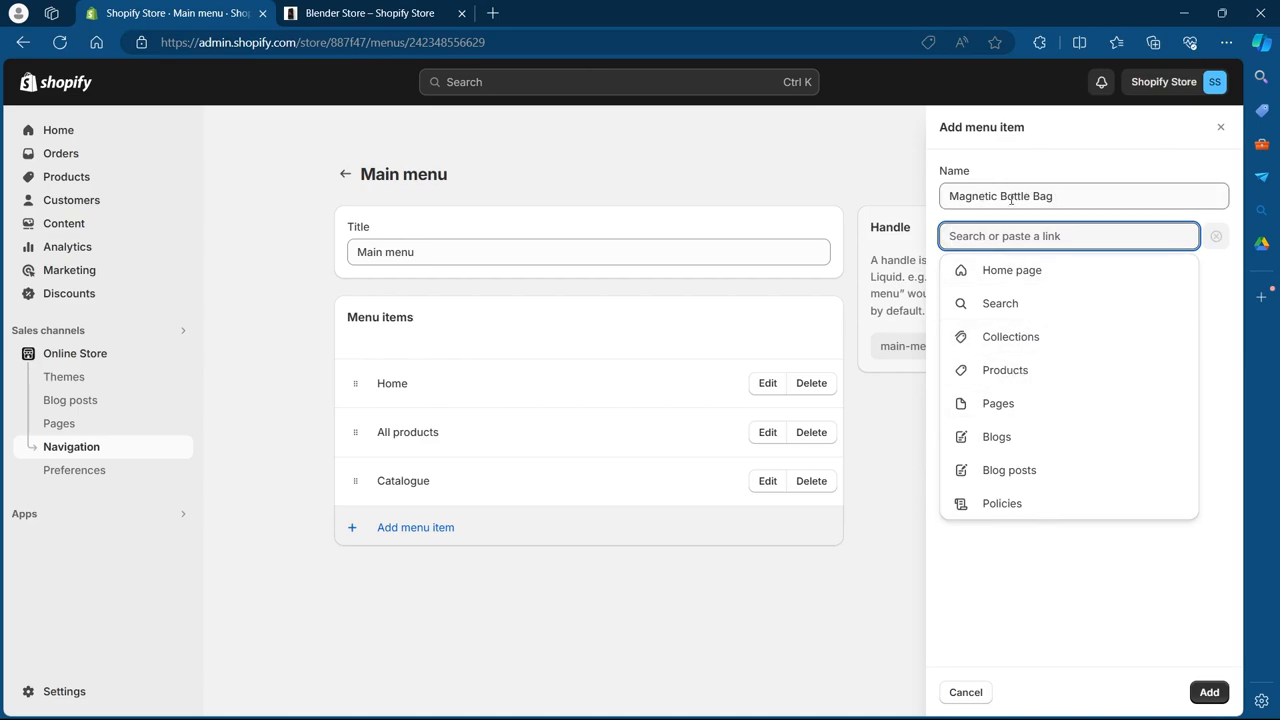
pyautogui.click(1005, 370)
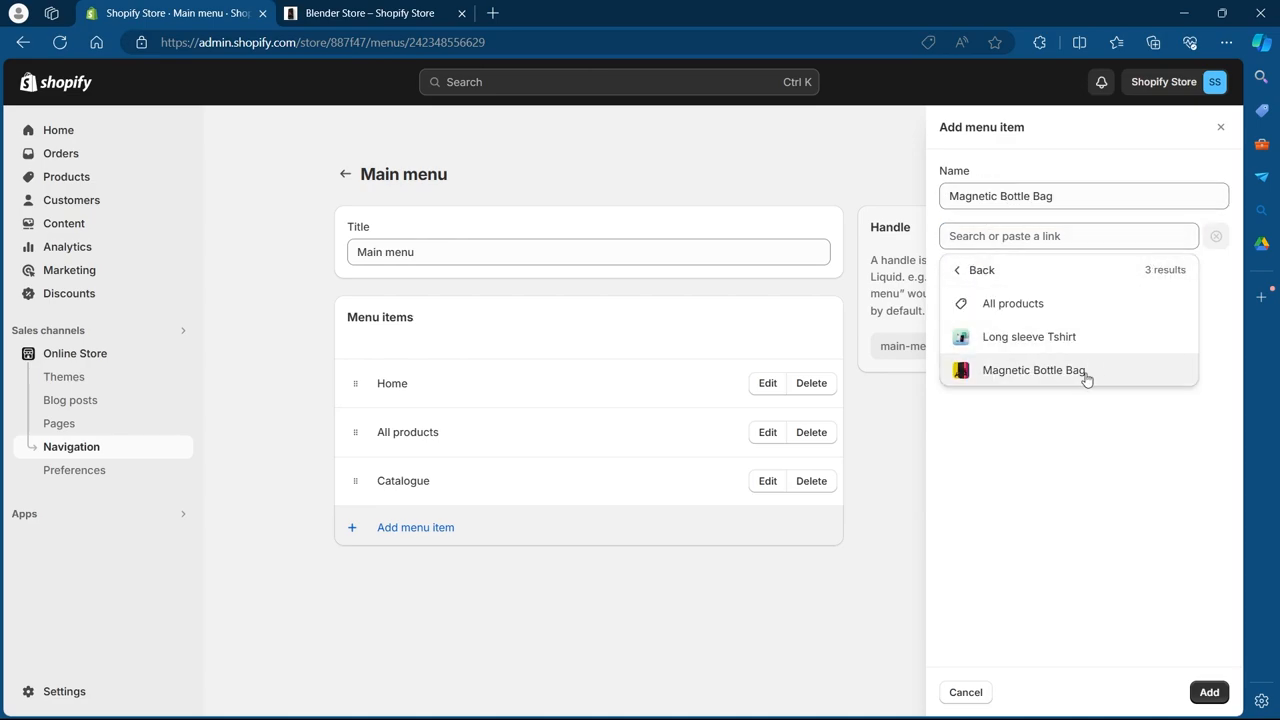
pyautogui.click(975, 269)
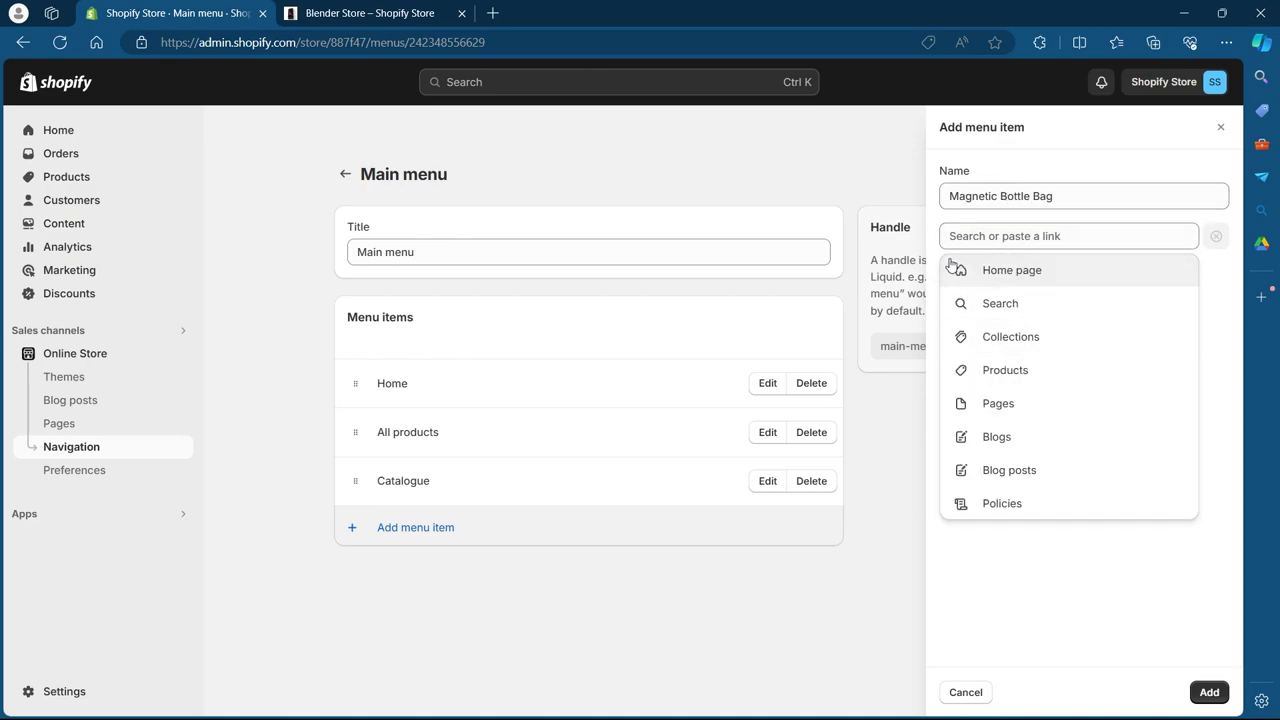
pyautogui.click(1020, 369)
pyautogui.click(1063, 369)
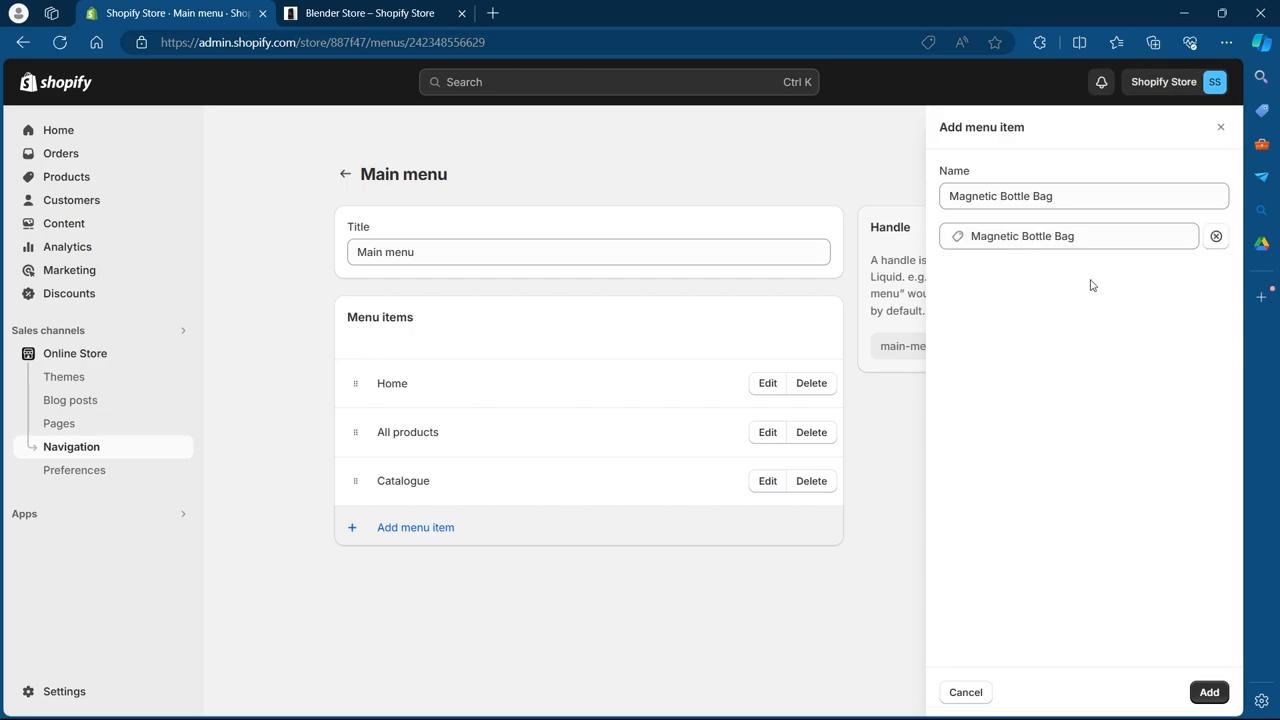
# - Save the Main menu with Magnetic Bottle Bag and return to the menus list
pyautogui.click(1209, 692)
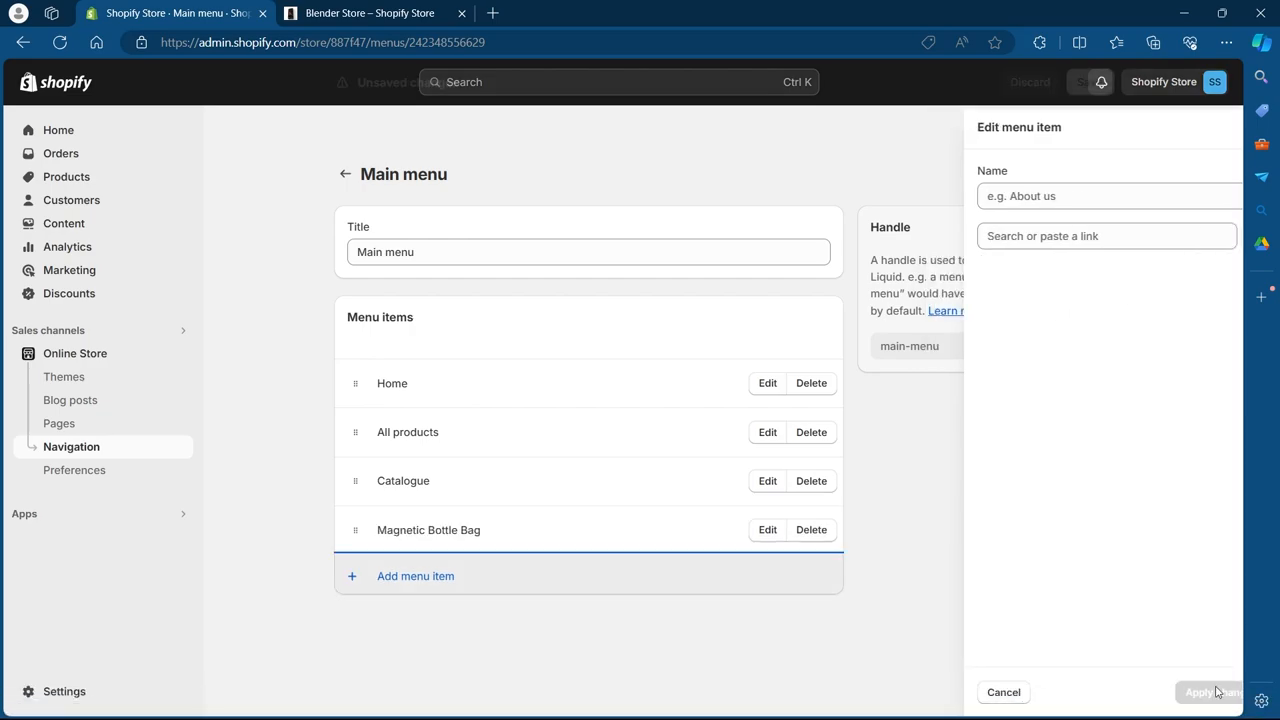
pyautogui.click(1075, 633)
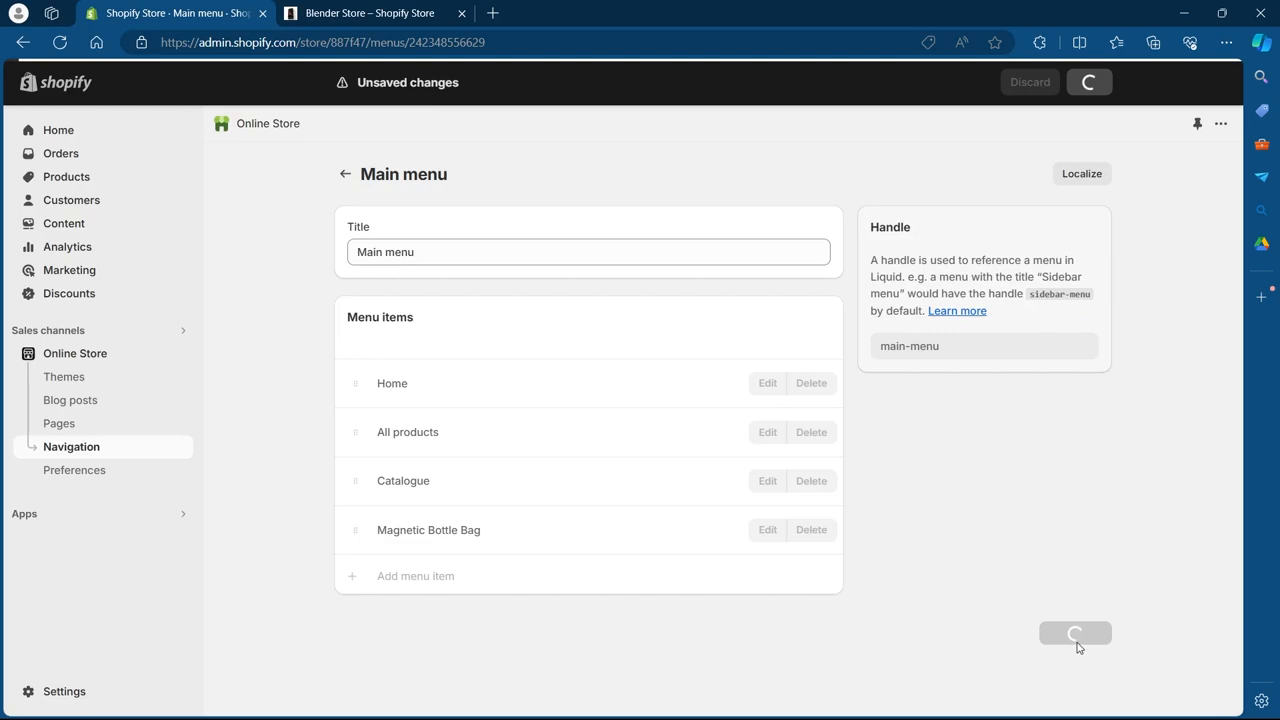
pyautogui.click(345, 174)
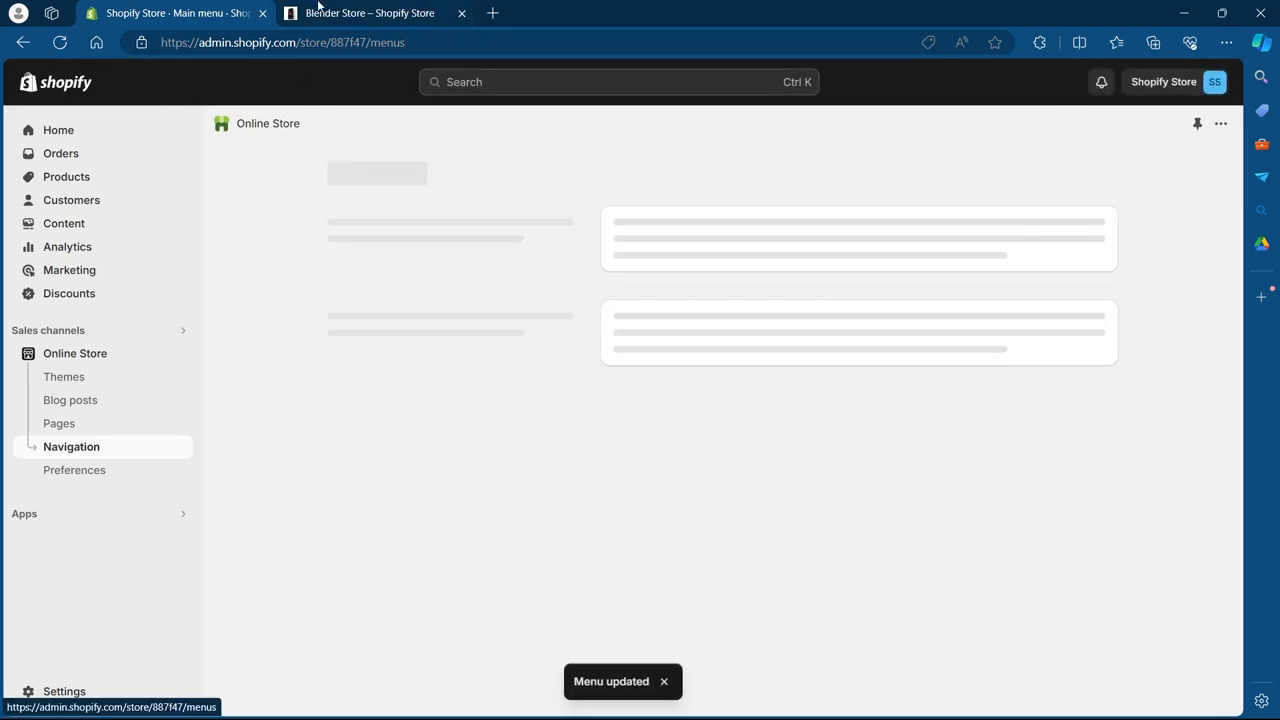
# - Reload the storefront and follow the new Magnetic Bottle Bag link to its product page
pyautogui.click(368, 12)
pyautogui.click(59, 42)
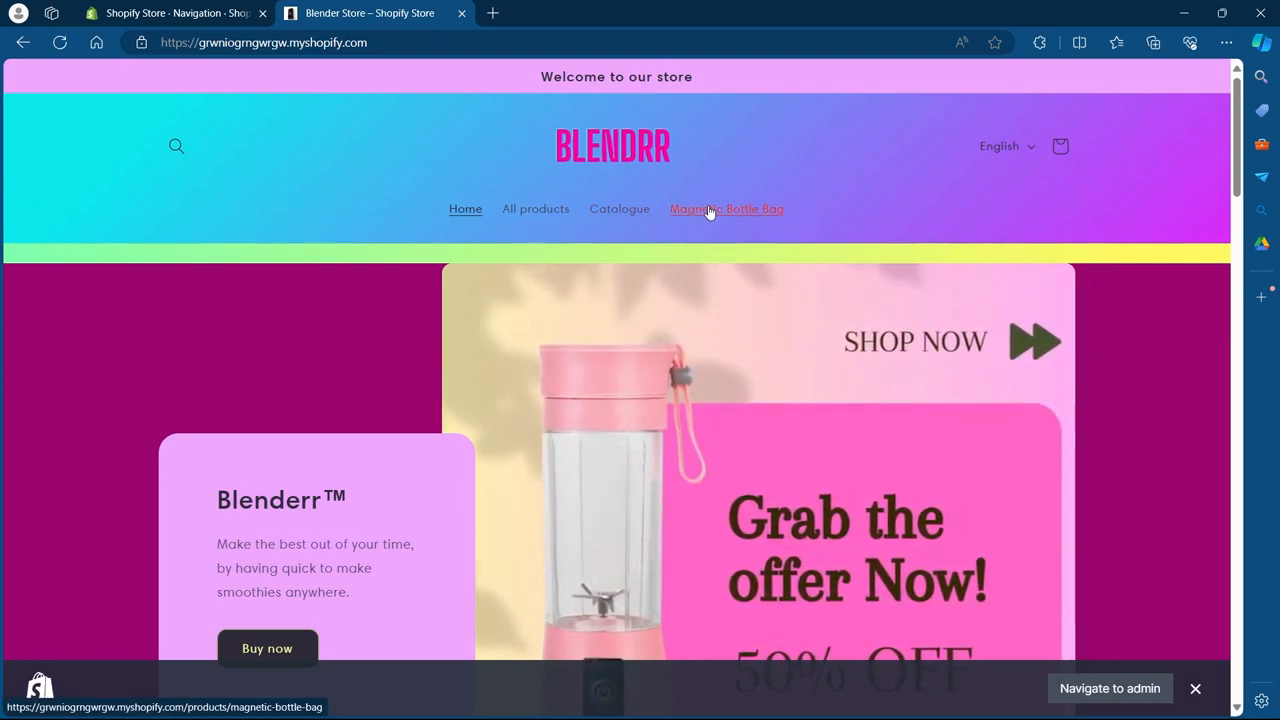
pyautogui.click(704, 212)
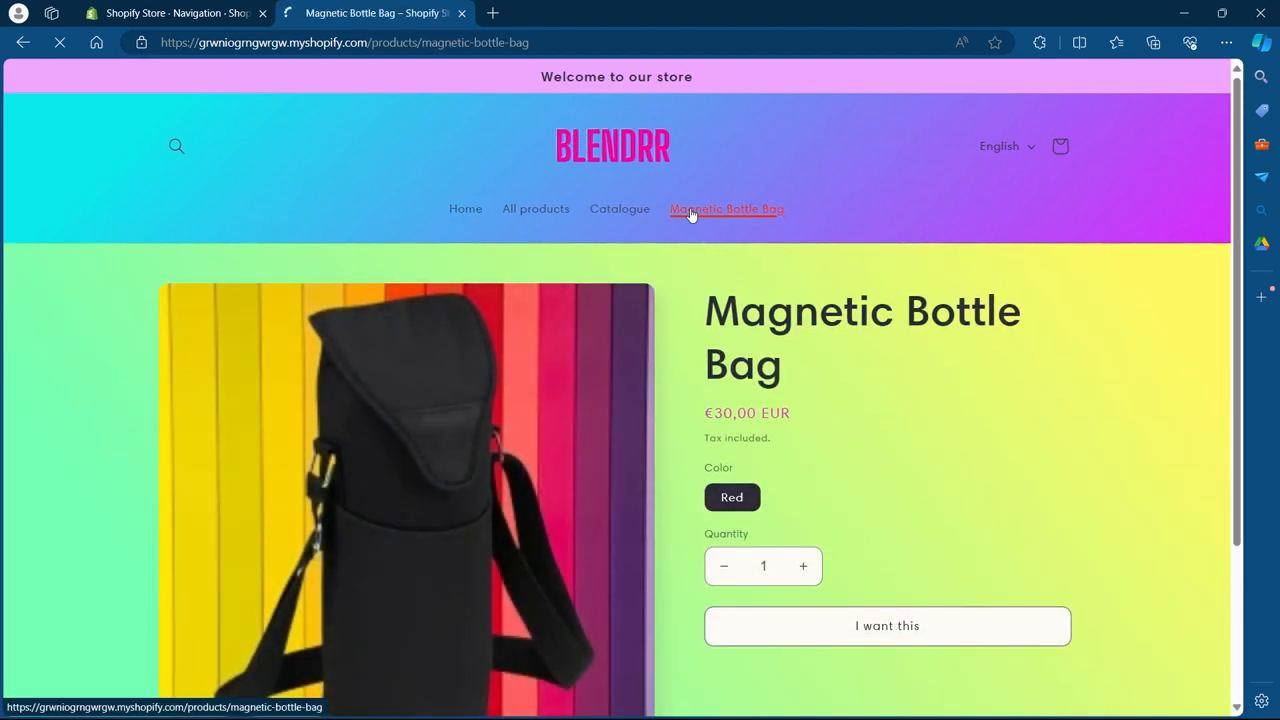
pyautogui.click(229, 13)
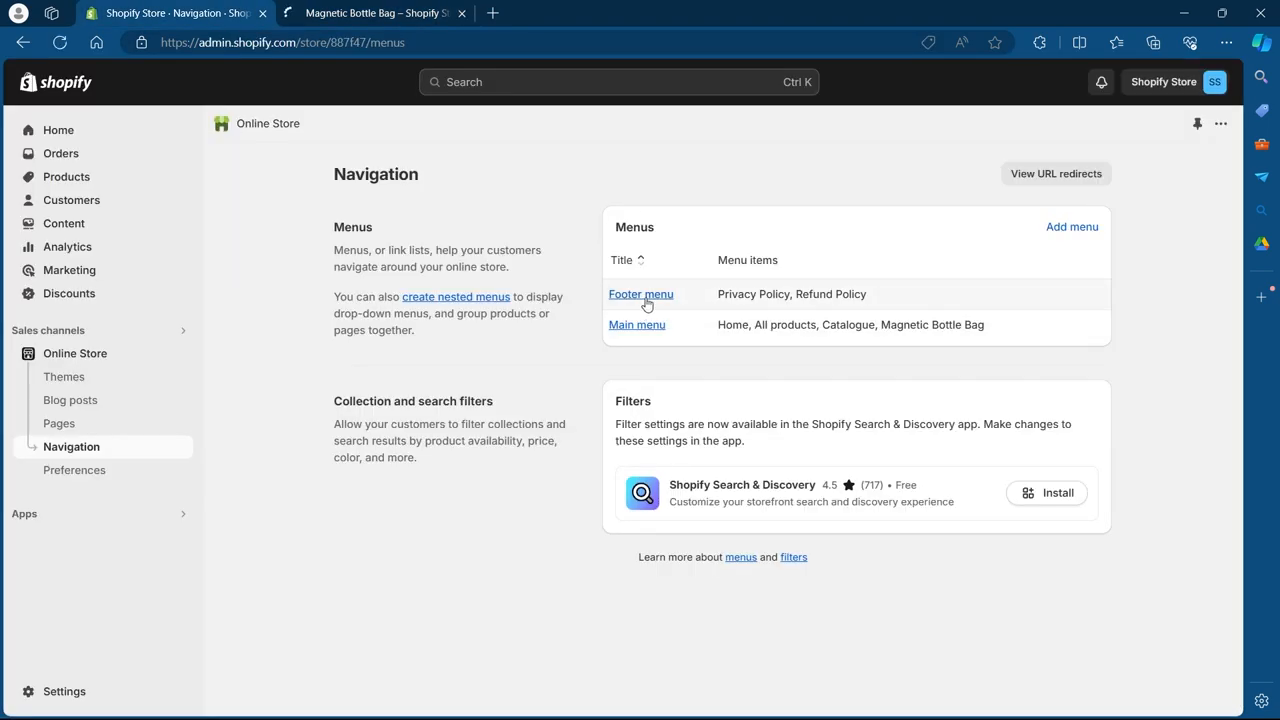
# - Edit the Footer menu, browse link choices for a new item, then cancel without adding
pyautogui.click(641, 296)
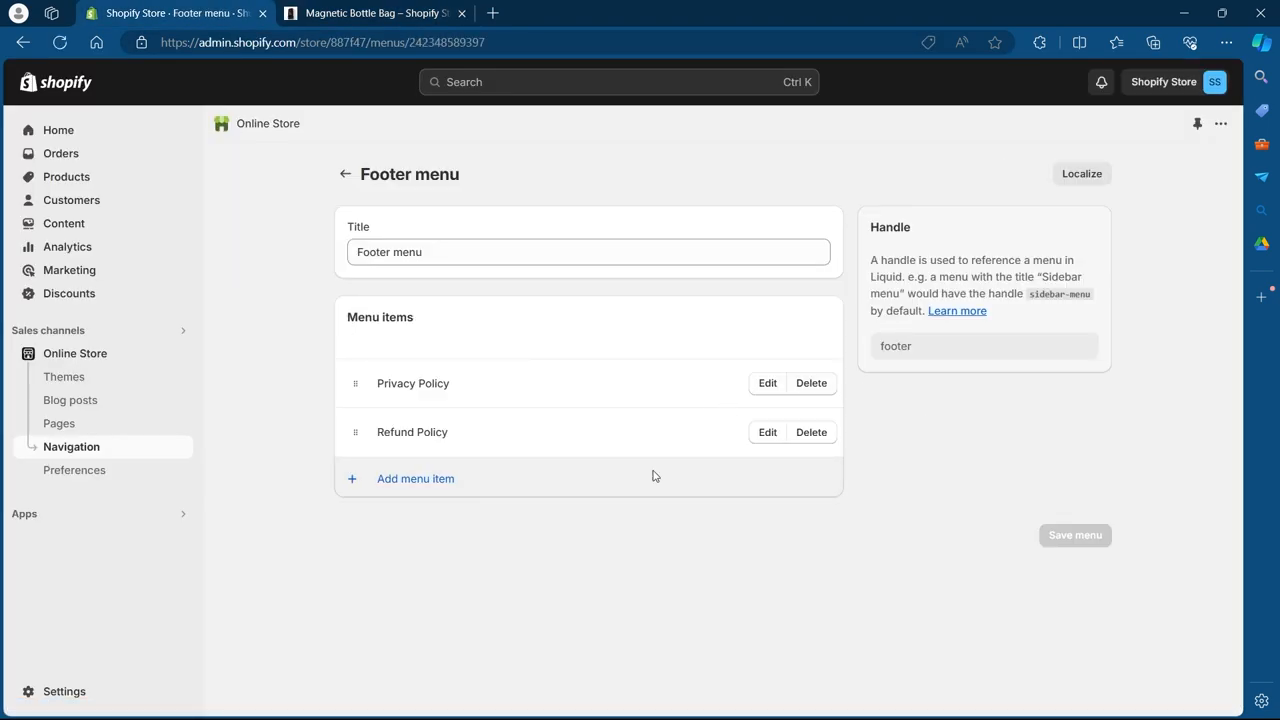
pyautogui.click(428, 478)
pyautogui.click(1054, 238)
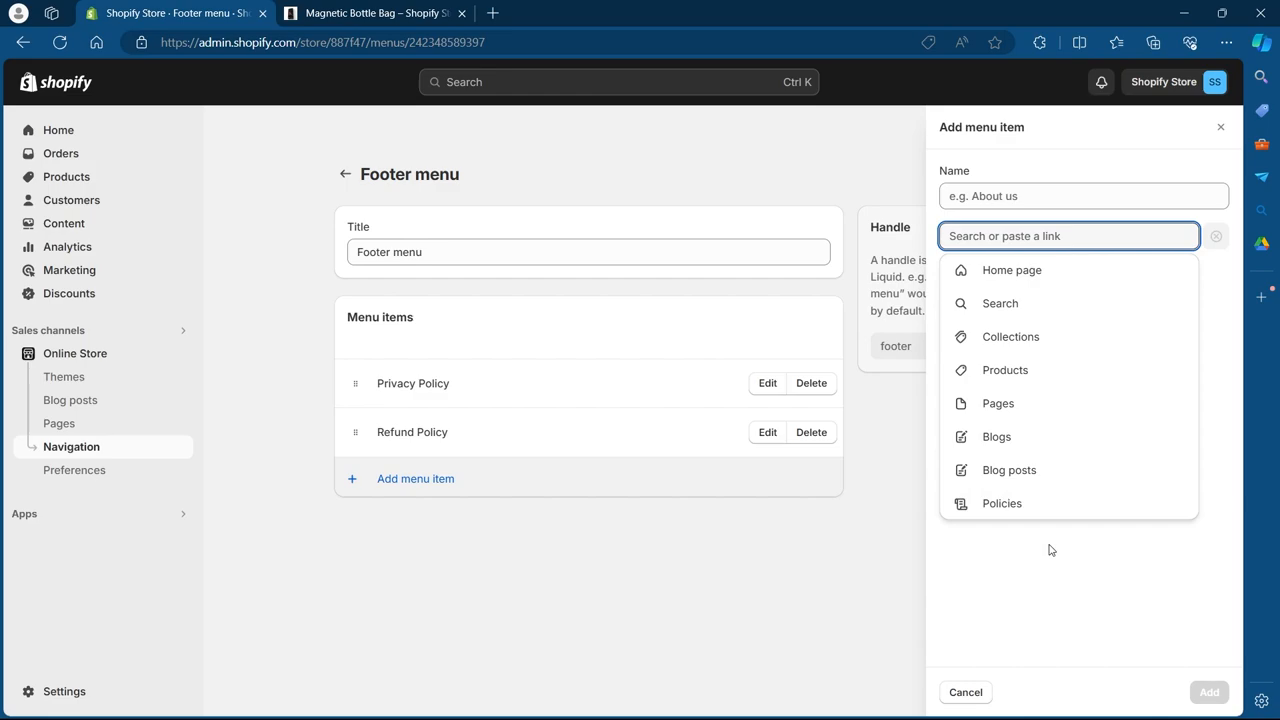
pyautogui.click(1022, 567)
pyautogui.click(1055, 238)
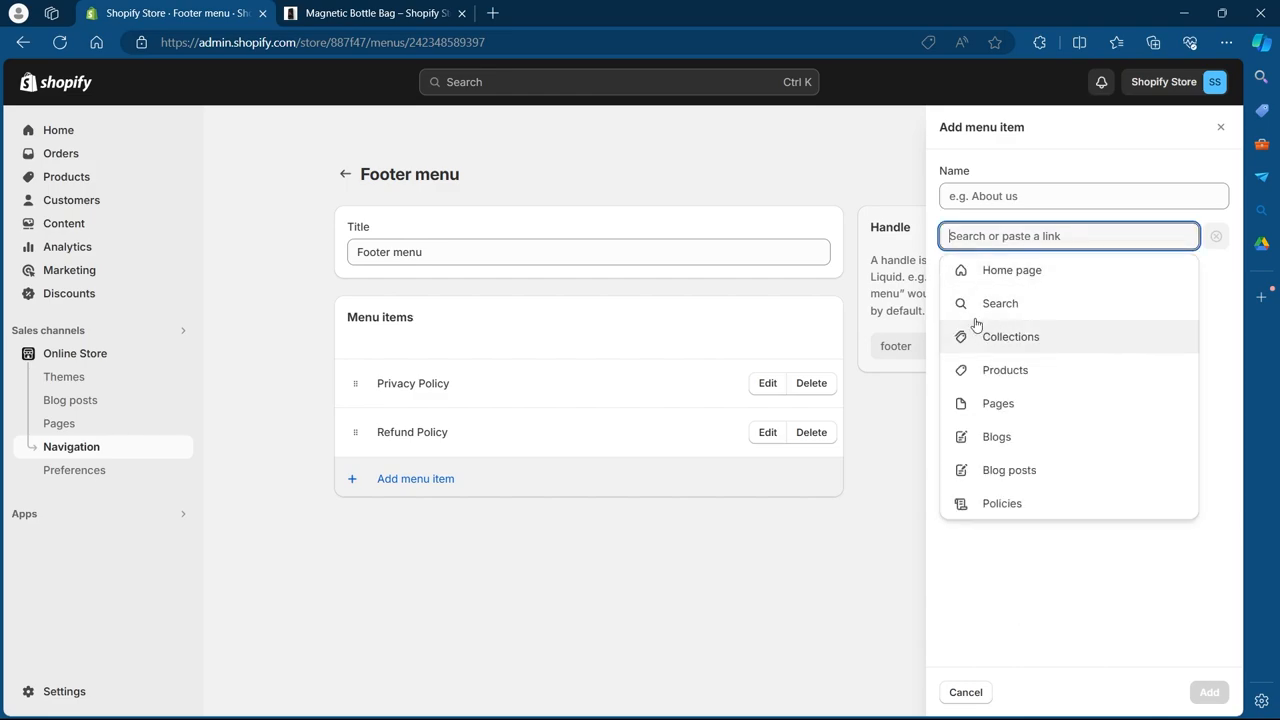
pyautogui.click(1022, 566)
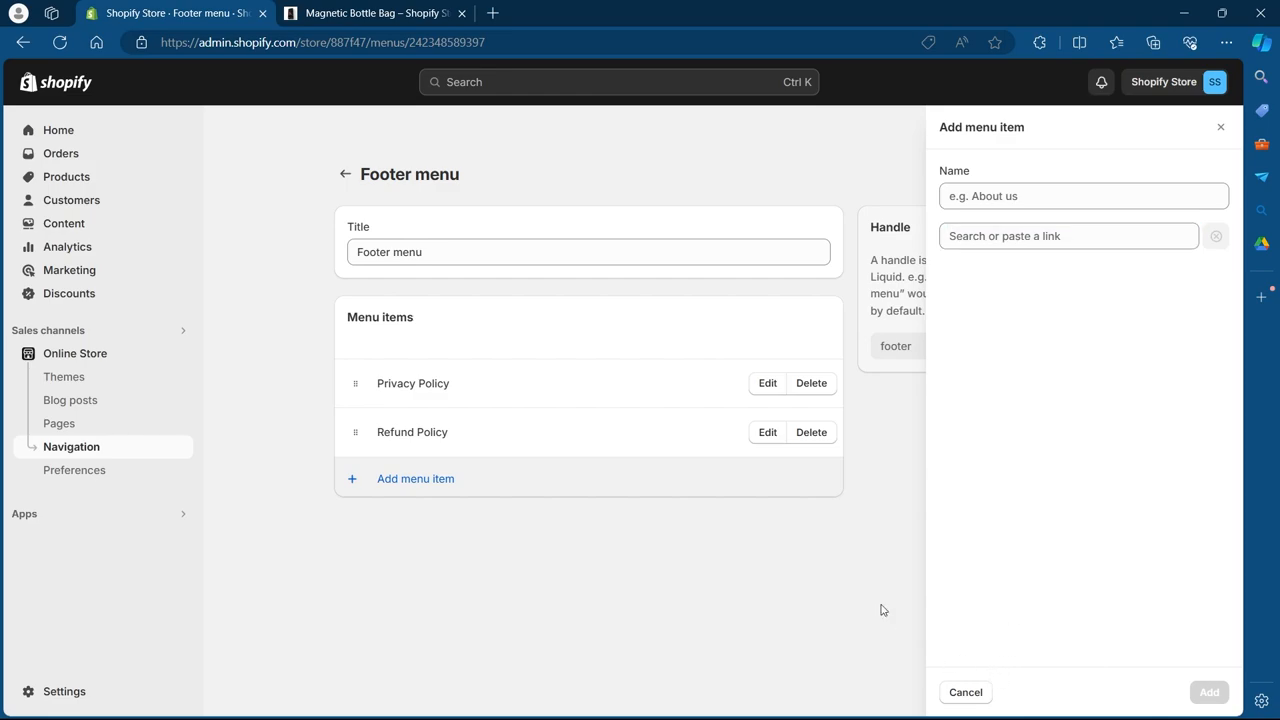
pyautogui.click(835, 607)
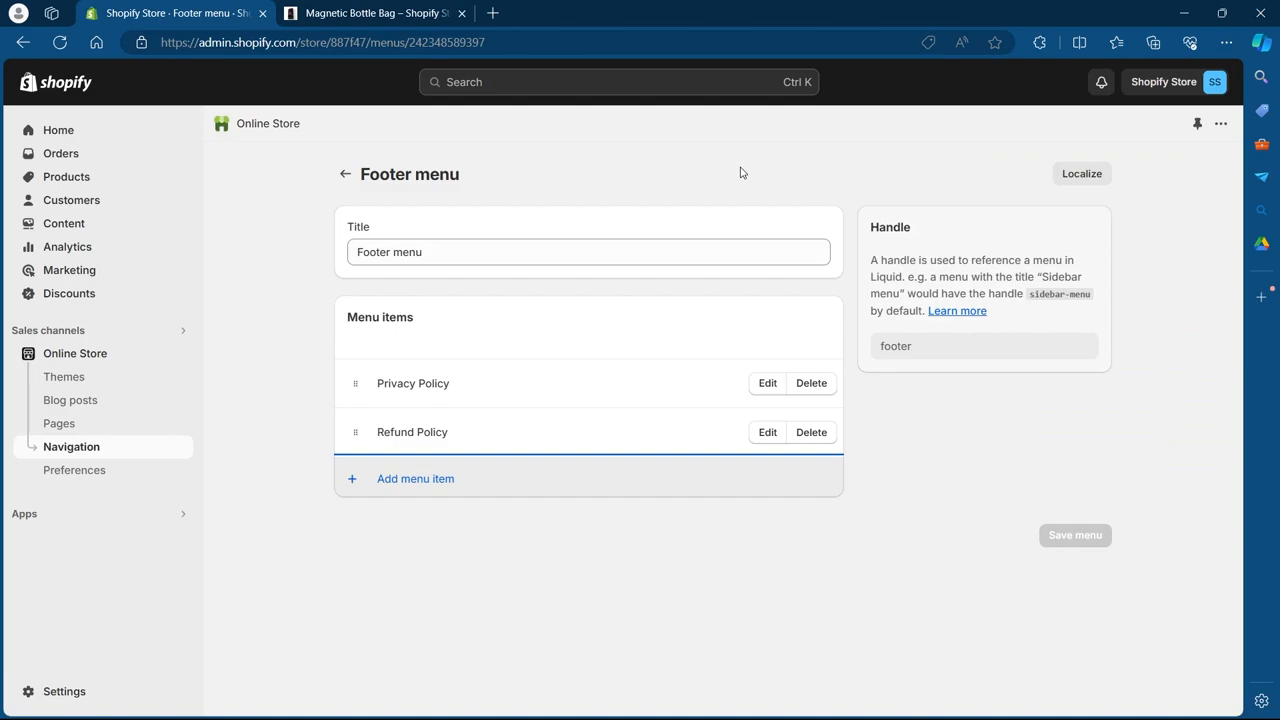